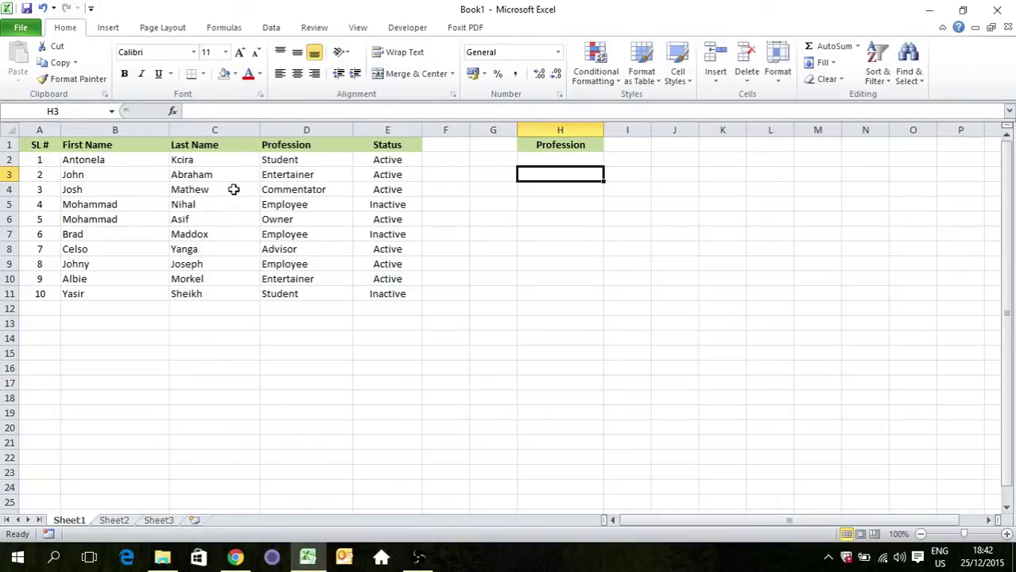
Choose Student, Entertainer, Commentator and Employee in turn in the Profession cell H2 to test the row highlighting
{"action": "left_click", "coordinate": [547, 163]}
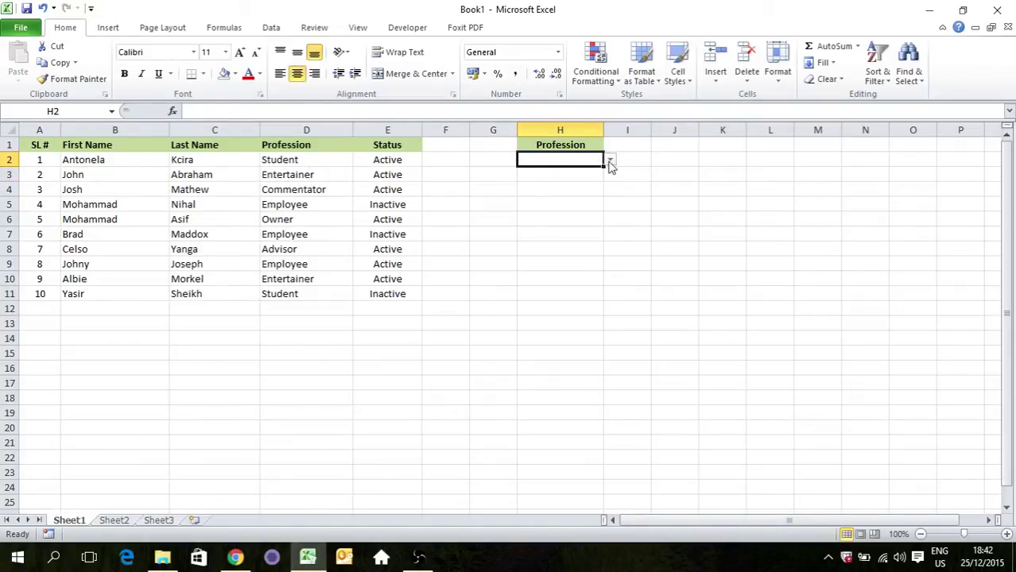
{"action": "left_click", "coordinate": [610, 161]}
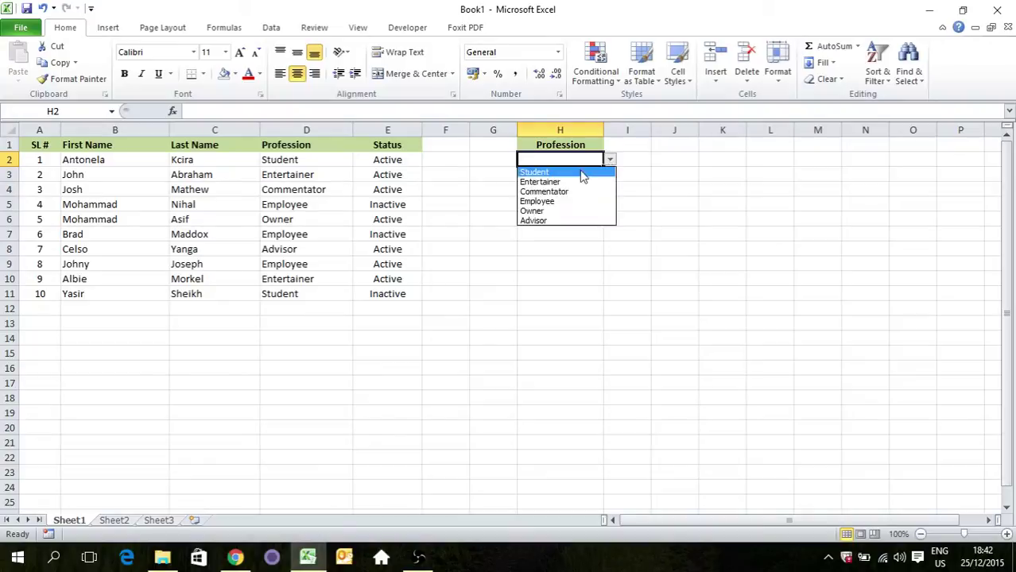
{"action": "left_click", "coordinate": [572, 173]}
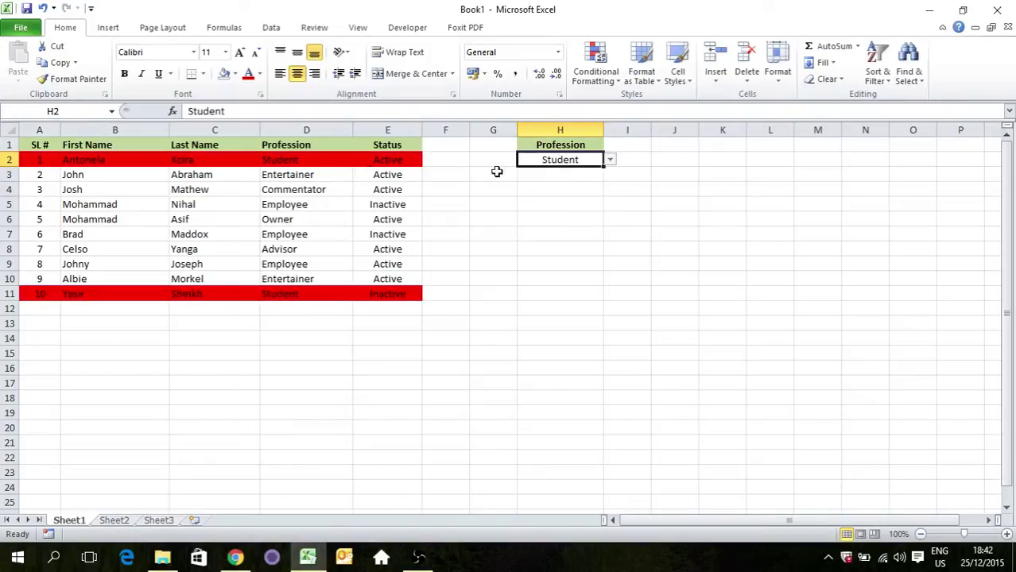
{"action": "left_click", "coordinate": [610, 161]}
{"action": "left_click", "coordinate": [554, 183]}
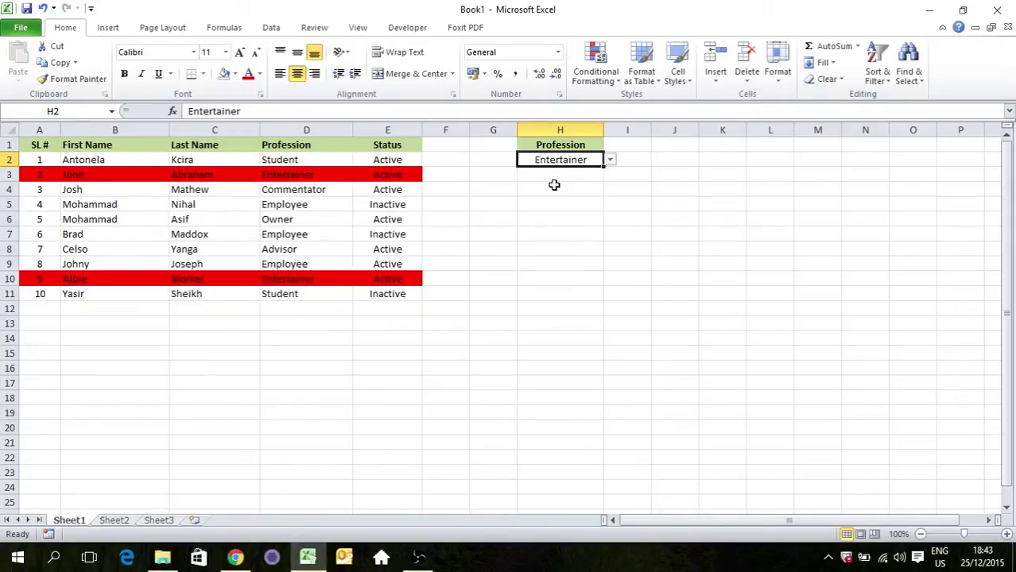
{"action": "left_click", "coordinate": [611, 161]}
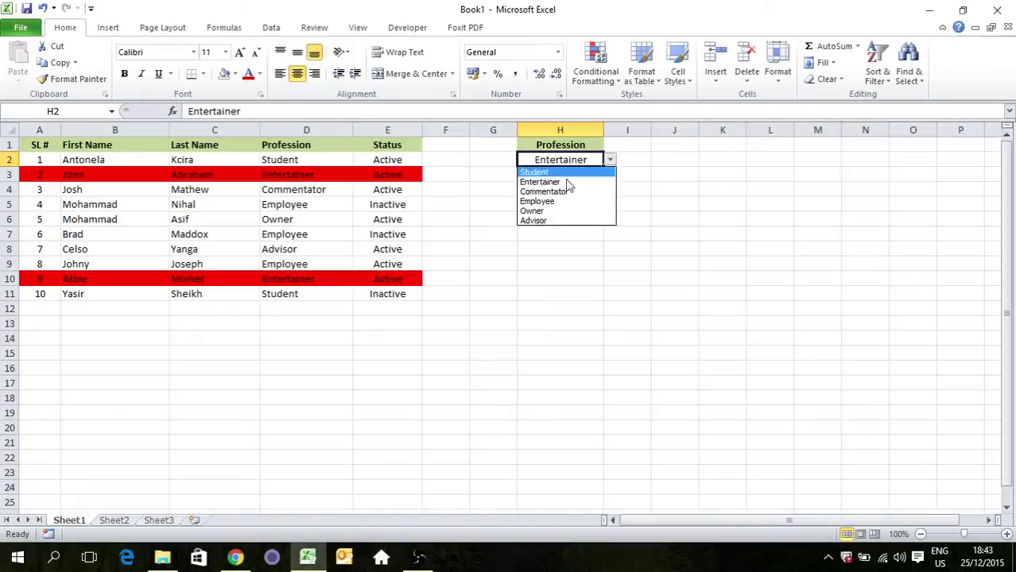
{"action": "left_click", "coordinate": [545, 190]}
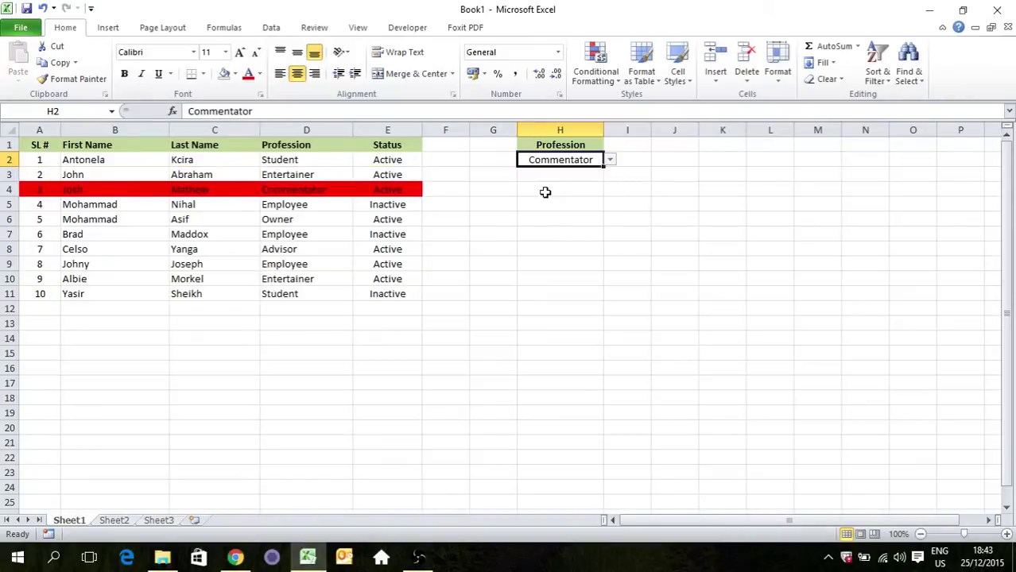
{"action": "left_click", "coordinate": [610, 159]}
{"action": "left_click", "coordinate": [547, 202]}
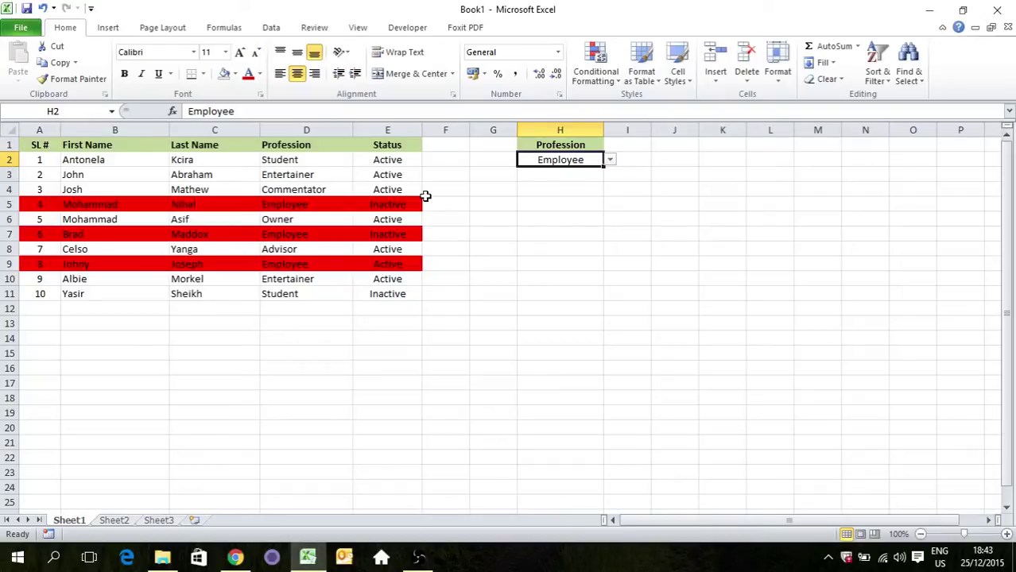
On Sheet2, start a new conditional formatting rule for A2:E11 that uses a formula to determine which cells to format
{"action": "left_click", "coordinate": [116, 522]}
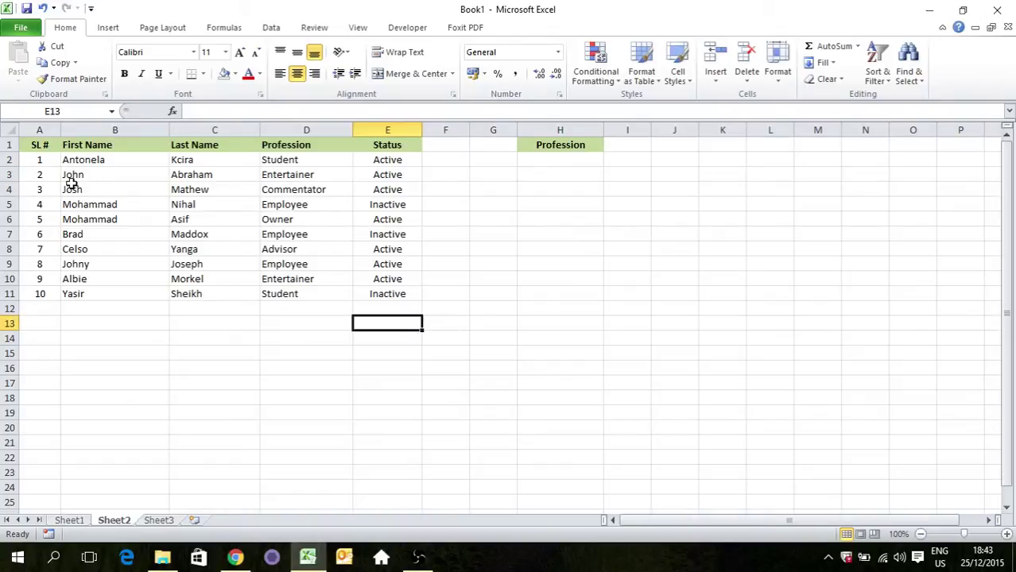
{"action": "left_click_drag", "start_coordinate": [36, 161], "coordinate": [372, 293]}
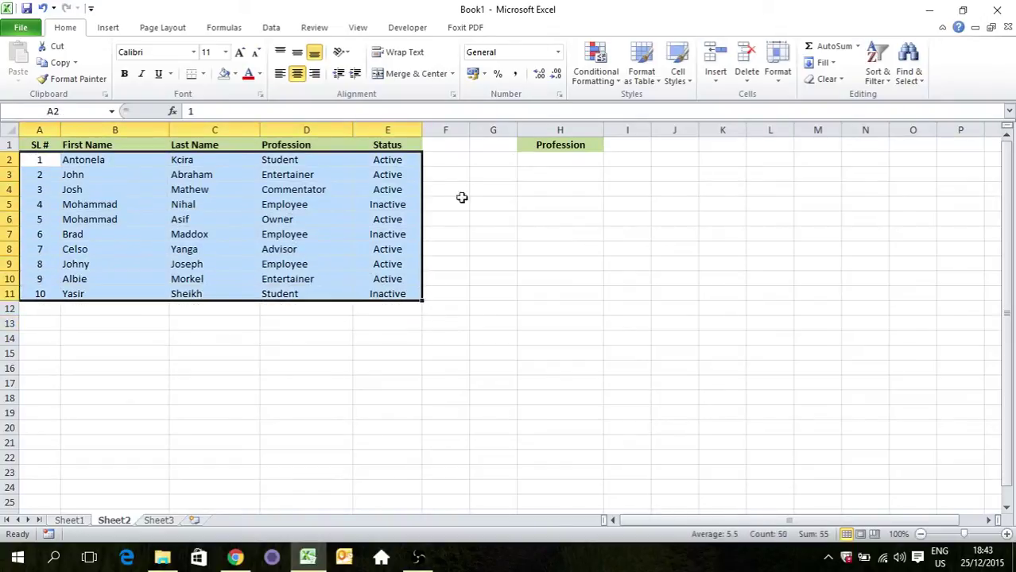
{"action": "left_click", "coordinate": [593, 76]}
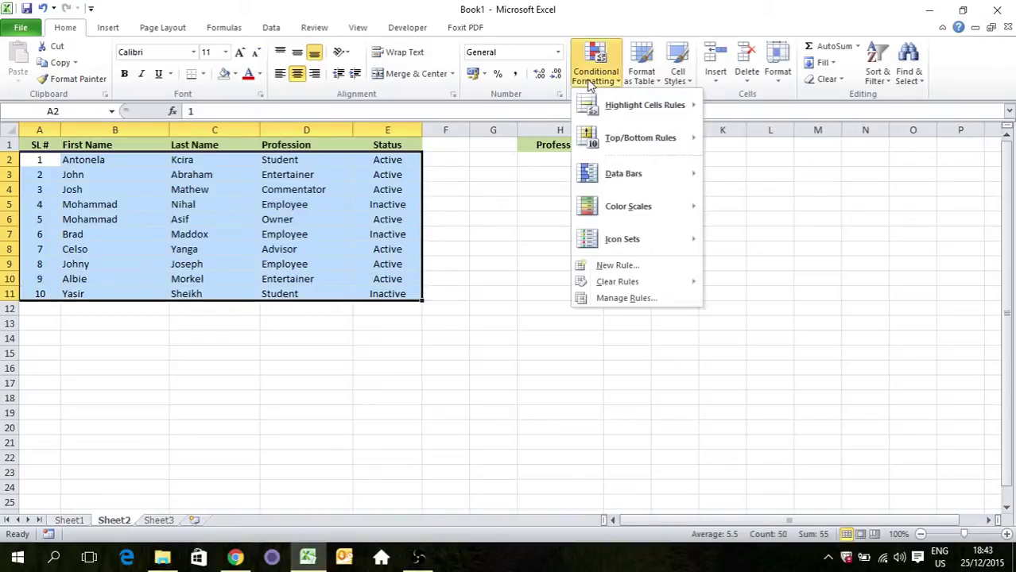
{"action": "left_click", "coordinate": [605, 267]}
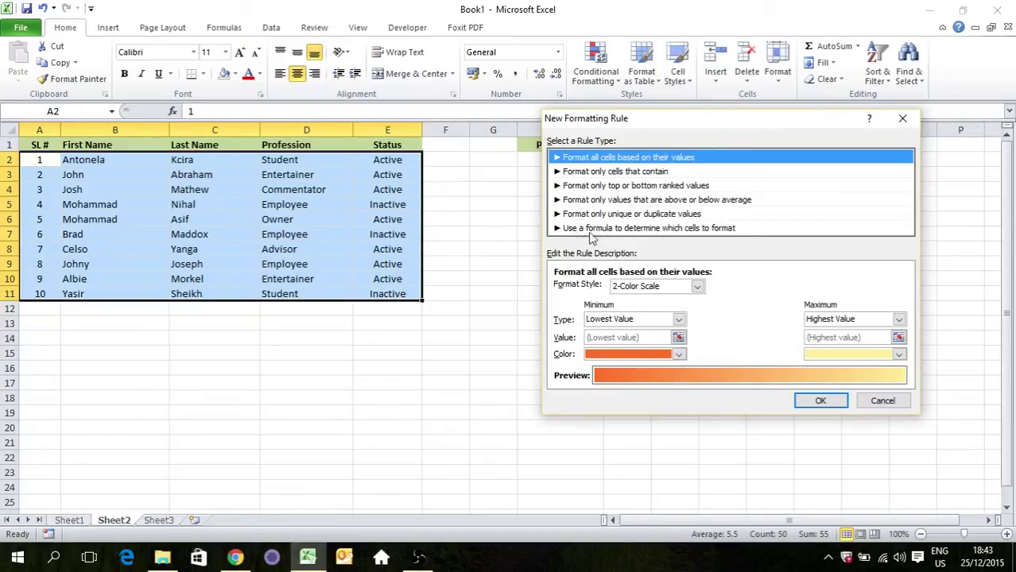
{"action": "left_click", "coordinate": [592, 228]}
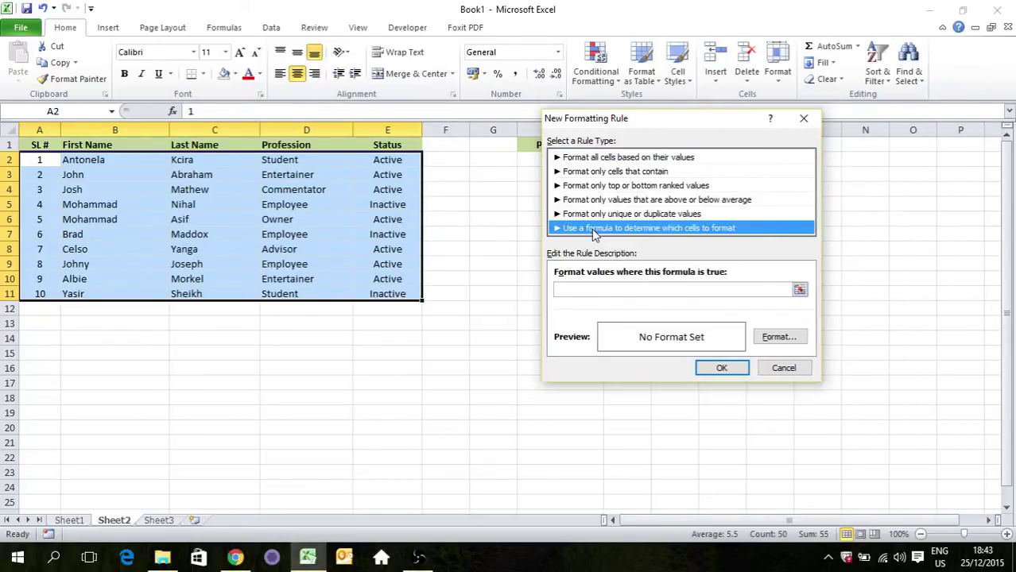
Enter the rule formula =$D2=$H$2, comparing each row's profession with the Profession cell H2
{"action": "left_click", "coordinate": [565, 289]}
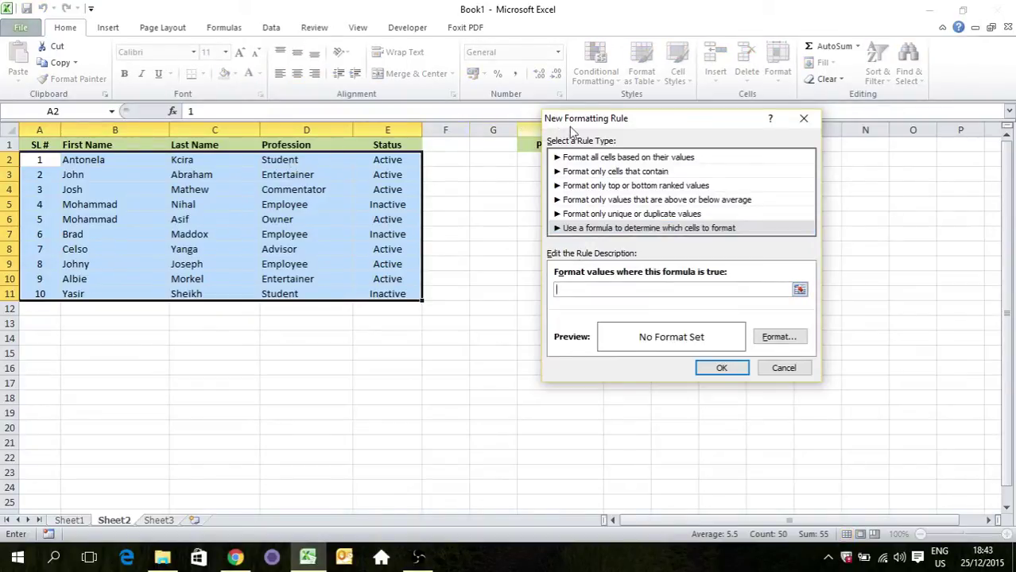
{"action": "left_click_drag", "start_coordinate": [569, 128], "coordinate": [691, 129]}
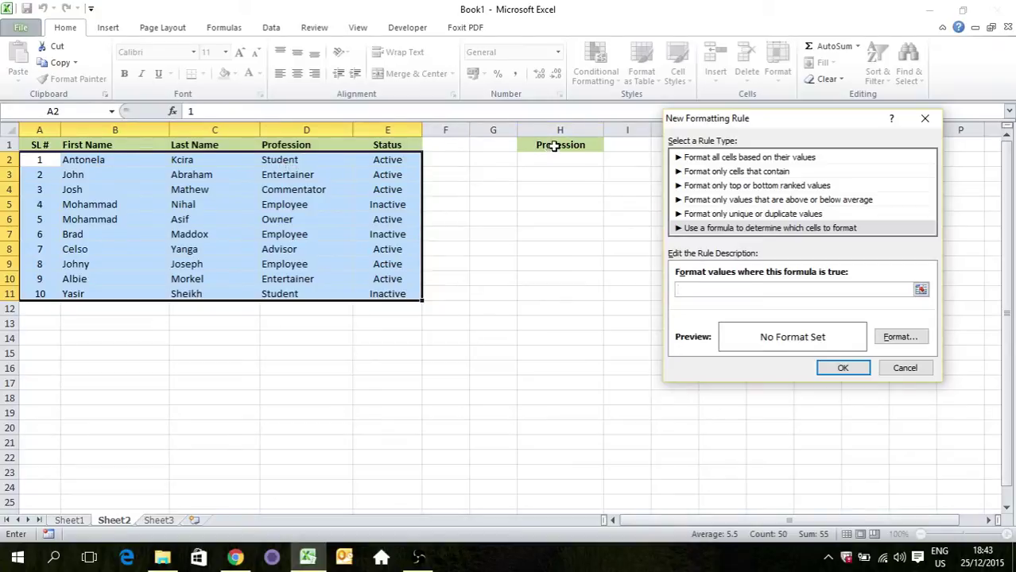
{"action": "left_click", "coordinate": [276, 160]}
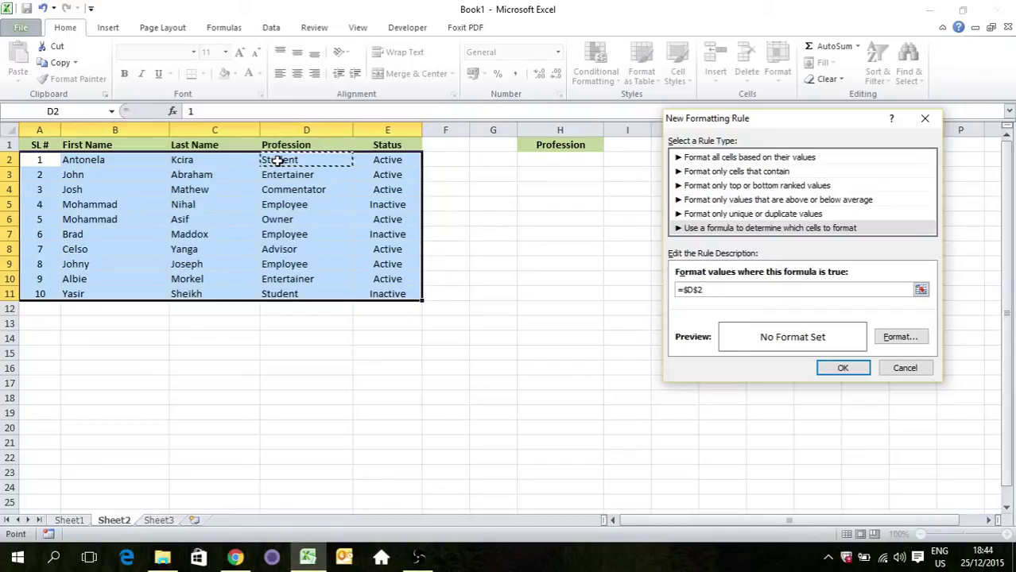
{"action": "left_click_drag", "start_coordinate": [703, 291], "coordinate": [687, 292]}
{"action": "left_click", "coordinate": [719, 291]}
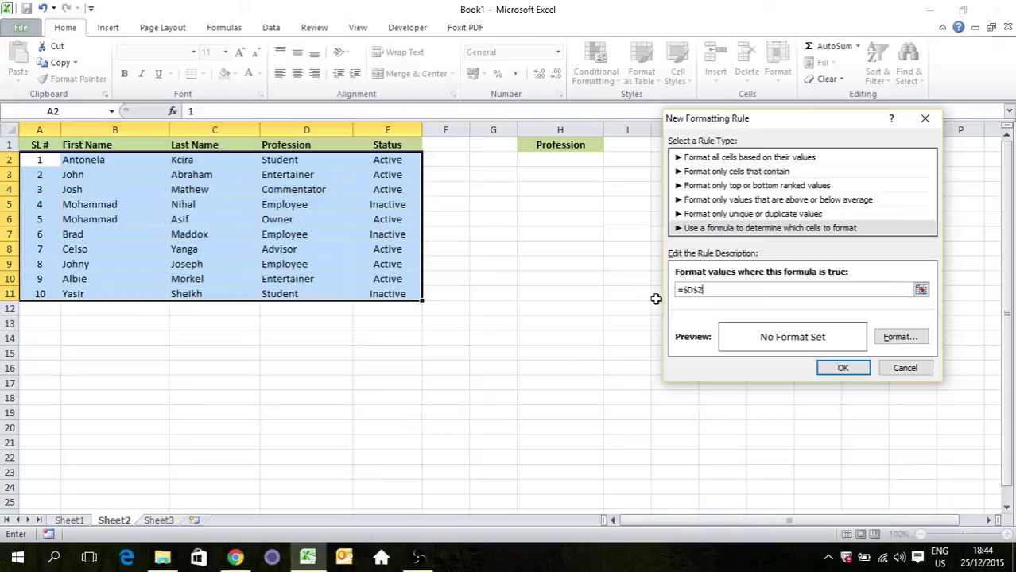
{"action": "key", "text": "F4"}
{"action": "key", "text": "F4"}
{"action": "type", "text": "="}
{"action": "left_click", "coordinate": [539, 158]}
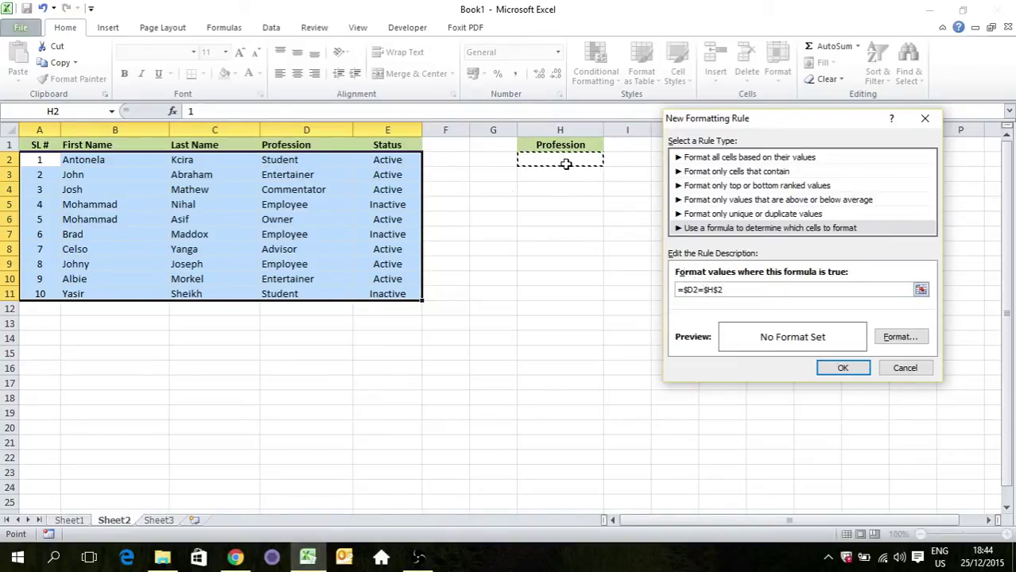
Give the rule a red background fill and apply it to the selected rows
{"action": "left_click", "coordinate": [901, 337]}
{"action": "left_click", "coordinate": [581, 249]}
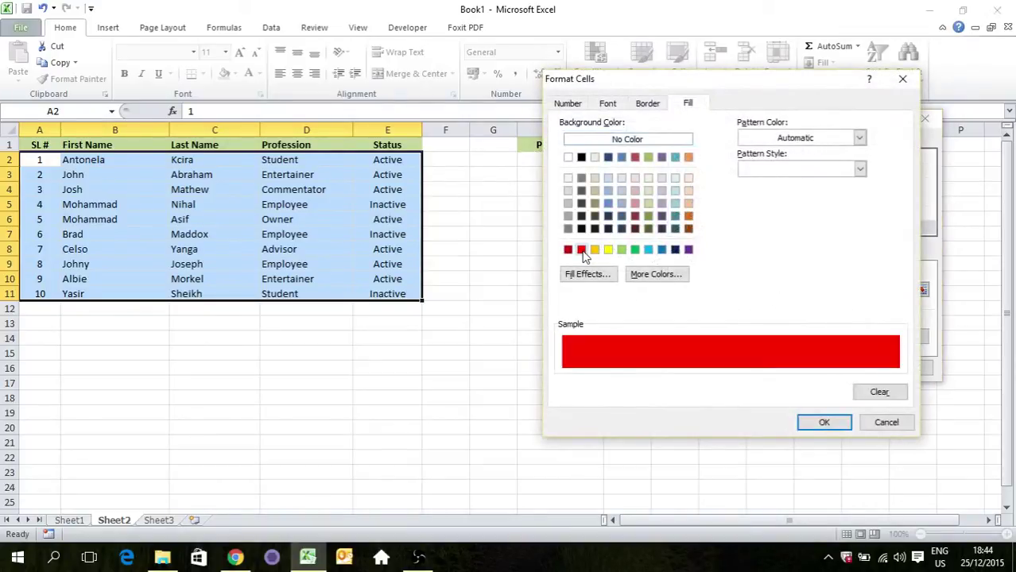
{"action": "left_click", "coordinate": [818, 422]}
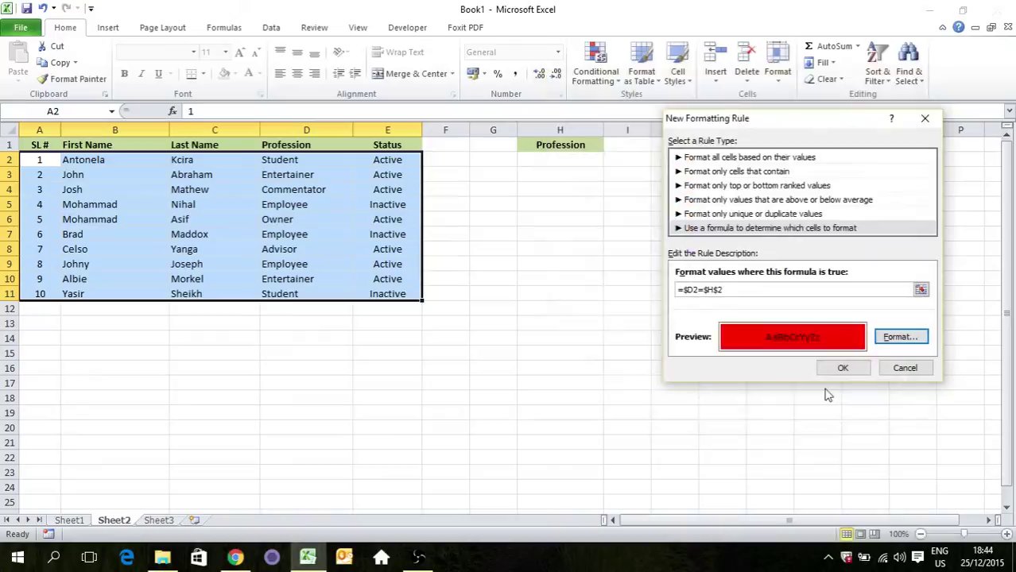
{"action": "left_click", "coordinate": [844, 369]}
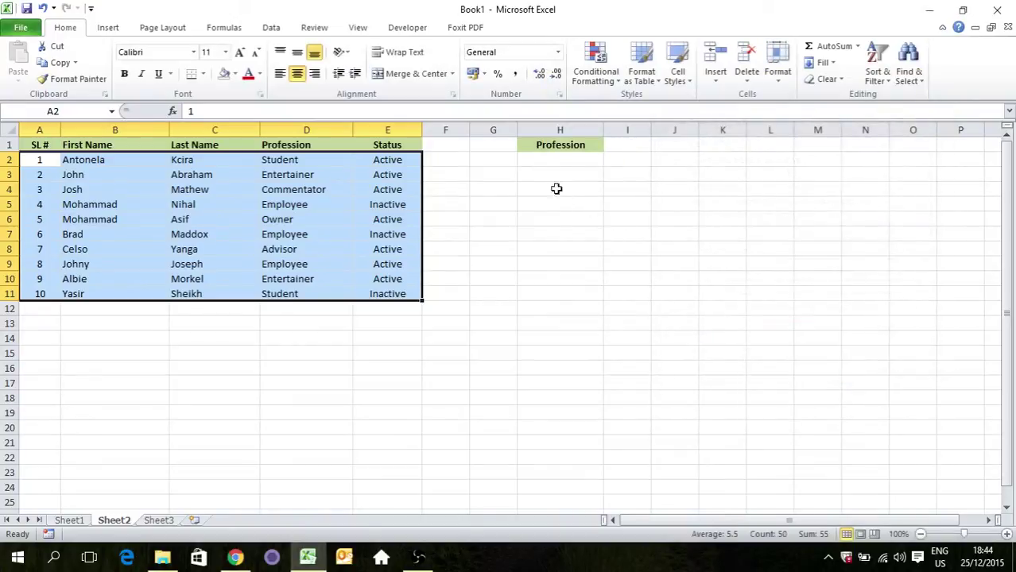
Test the rule by entering Student and then Employee in cell H2, and clear the cell
{"action": "left_click", "coordinate": [552, 161]}
{"action": "type", "text": "Student"}
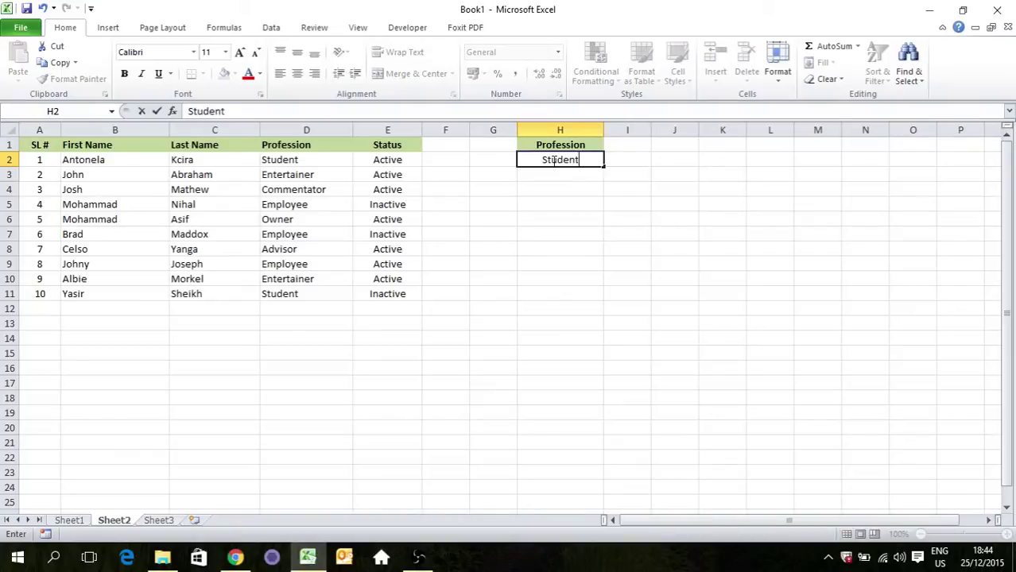
{"action": "key", "text": "Return"}
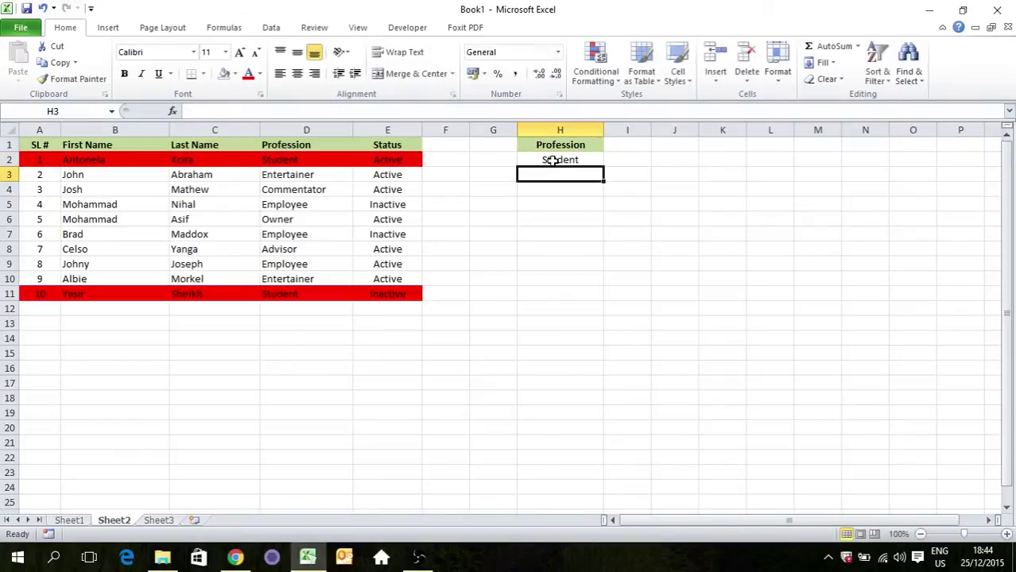
{"action": "left_click", "coordinate": [553, 161]}
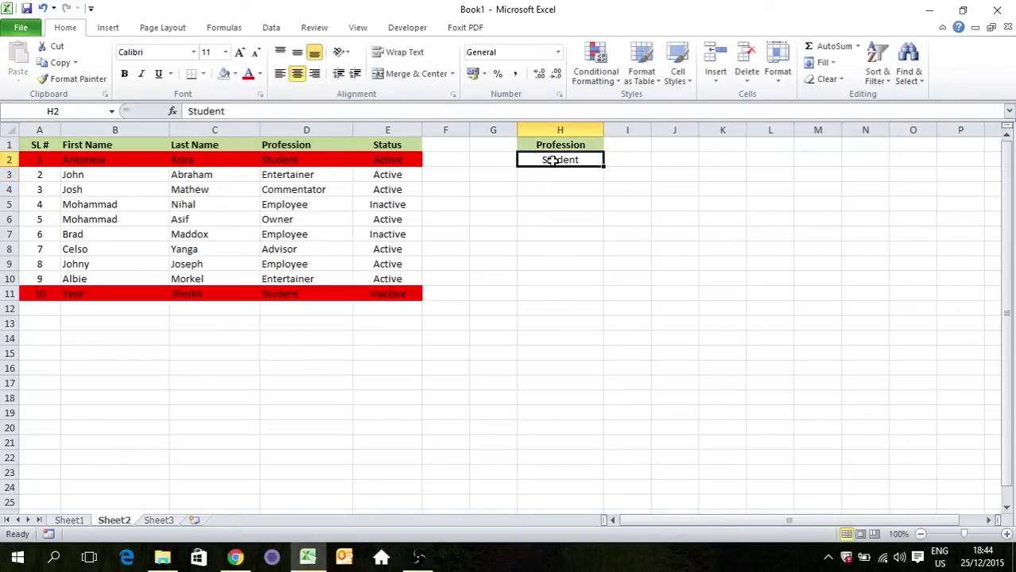
{"action": "type", "text": "Employee"}
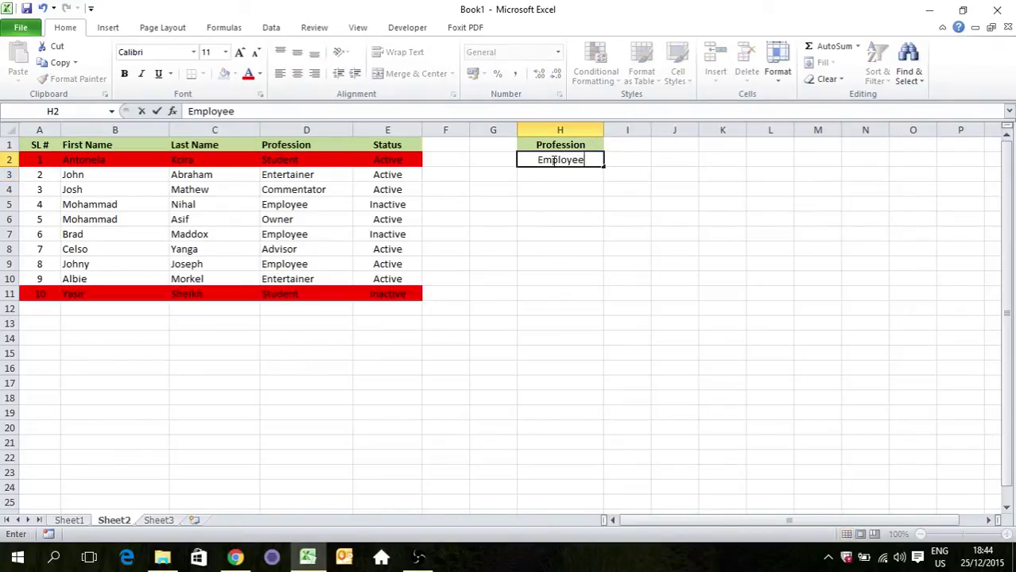
{"action": "key", "text": "Return"}
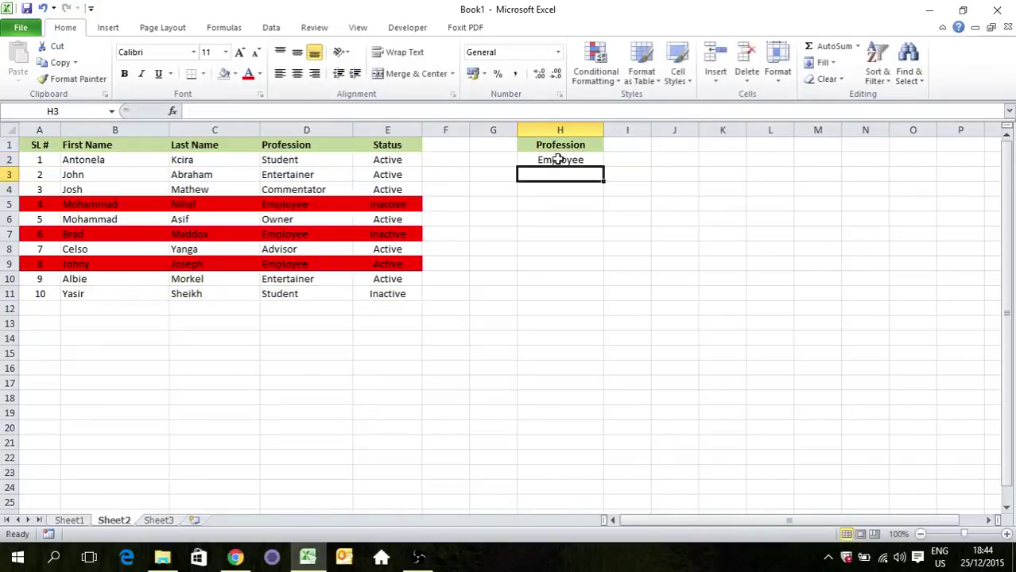
{"action": "left_click", "coordinate": [559, 160]}
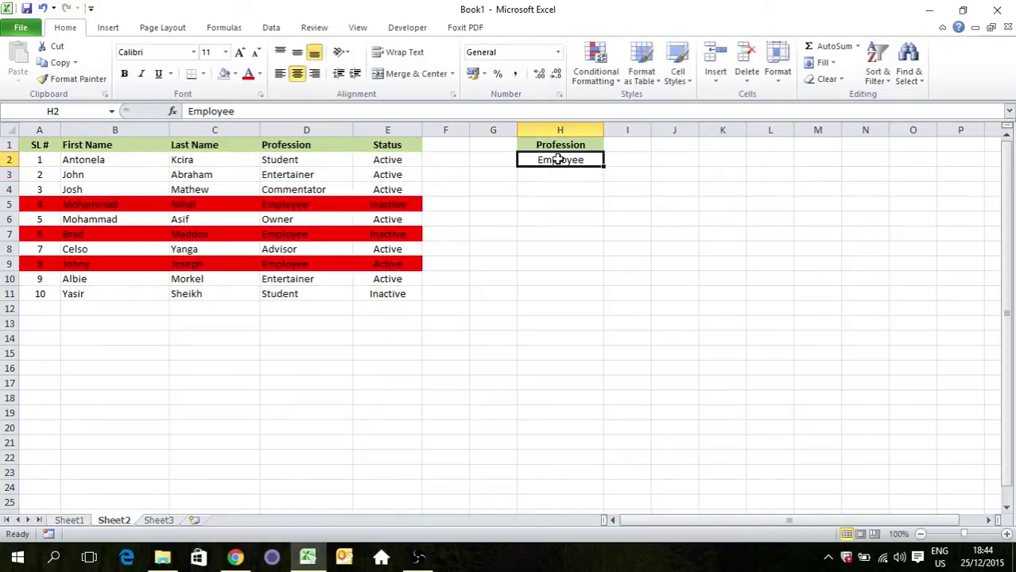
{"action": "key", "text": "BackSpace"}
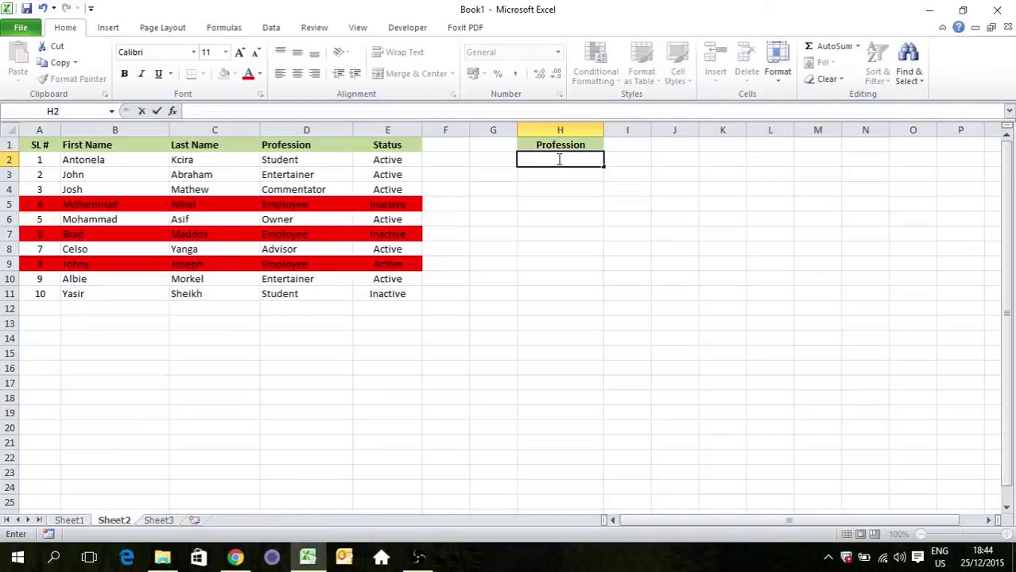
{"action": "key", "text": "Return"}
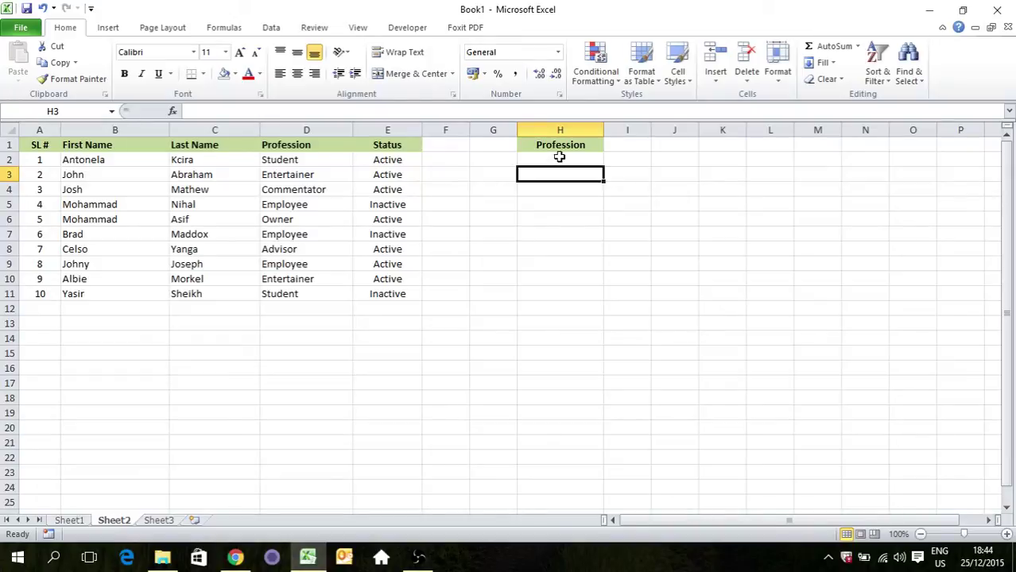
Set up data validation on cell H2 that allows a List with an in-cell drop-down
{"action": "left_click", "coordinate": [553, 160]}
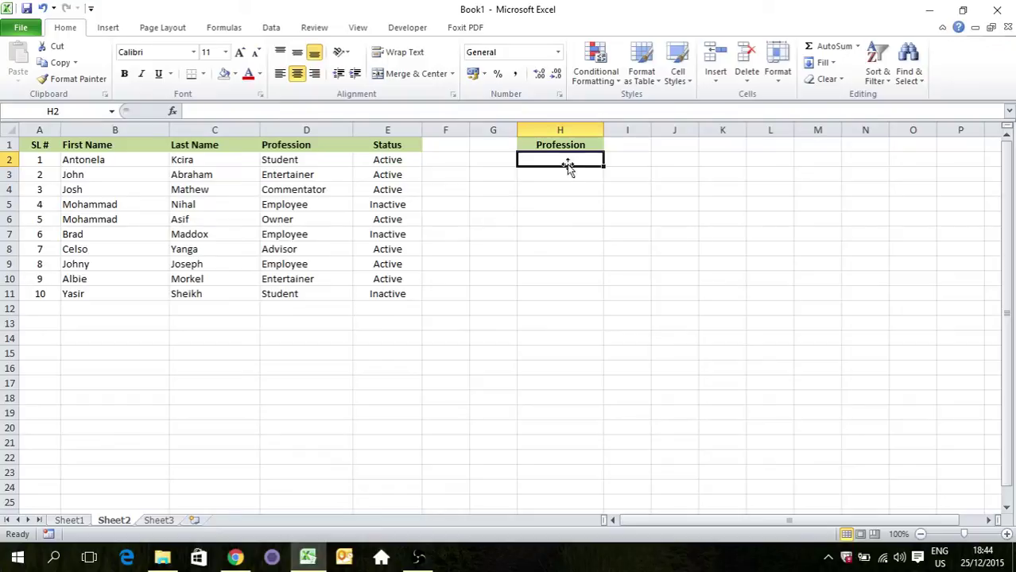
{"action": "left_click", "coordinate": [269, 29]}
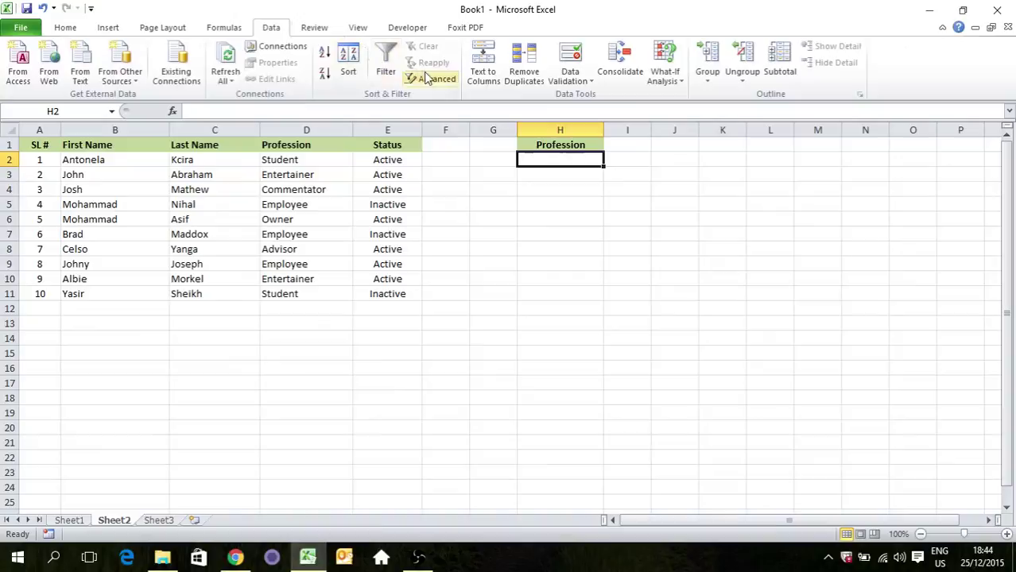
{"action": "left_click", "coordinate": [574, 83]}
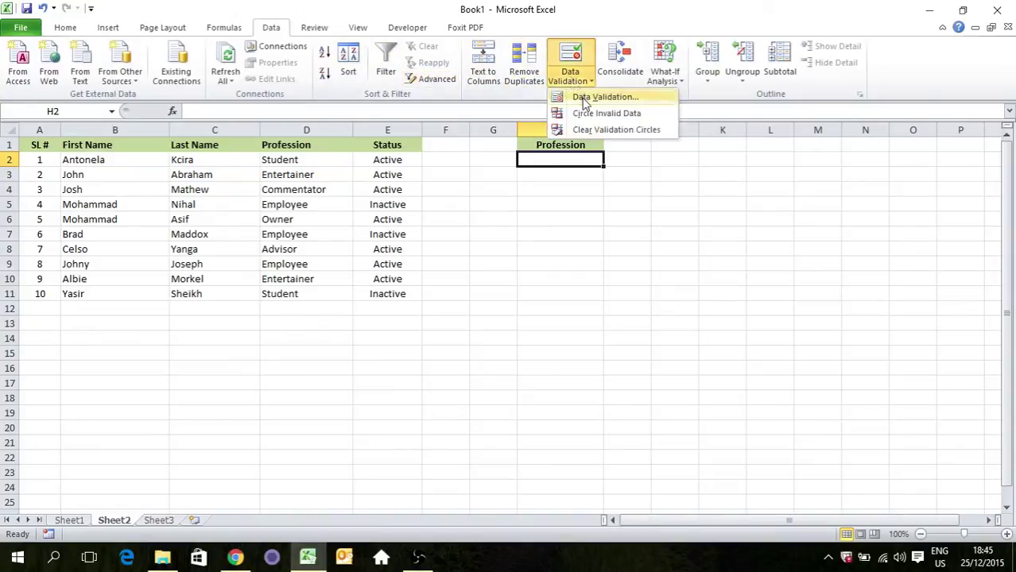
{"action": "left_click", "coordinate": [585, 99]}
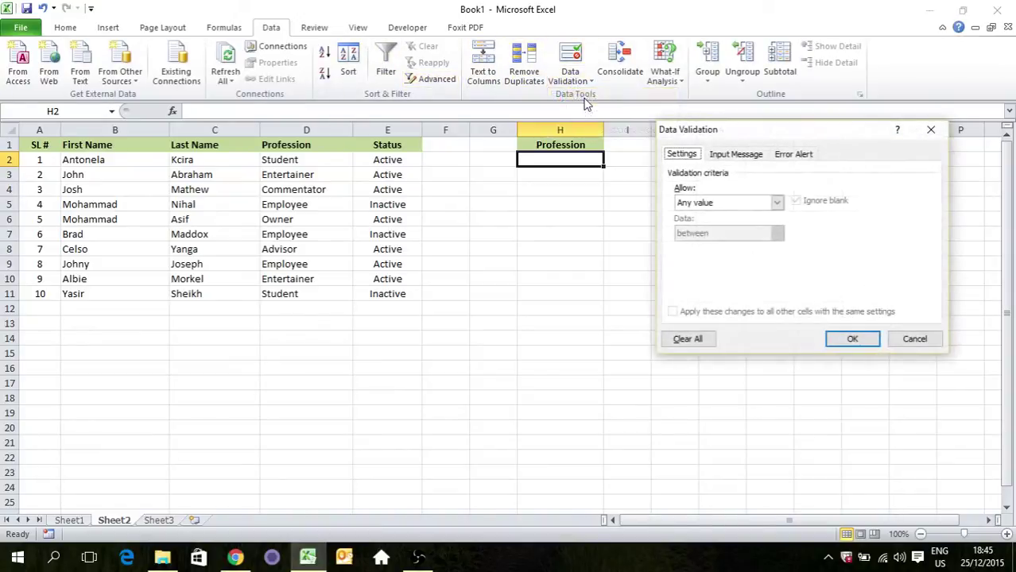
{"action": "left_click", "coordinate": [705, 203]}
{"action": "left_click", "coordinate": [688, 247]}
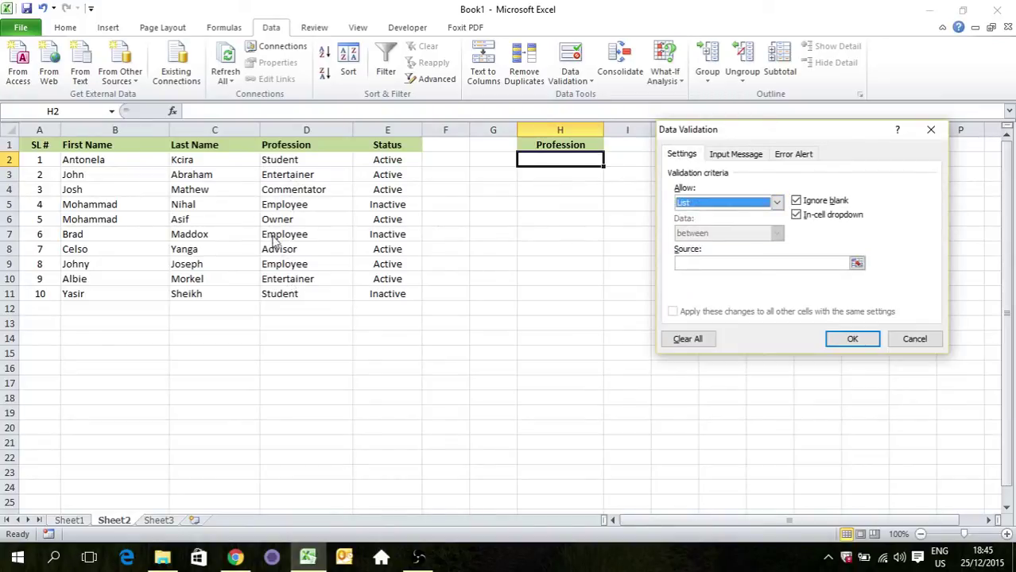
Enter Student,Entertainer,Employee,Commentator,Owner,Advisor as the list source and apply the validation to H2
{"action": "left_click", "coordinate": [682, 264]}
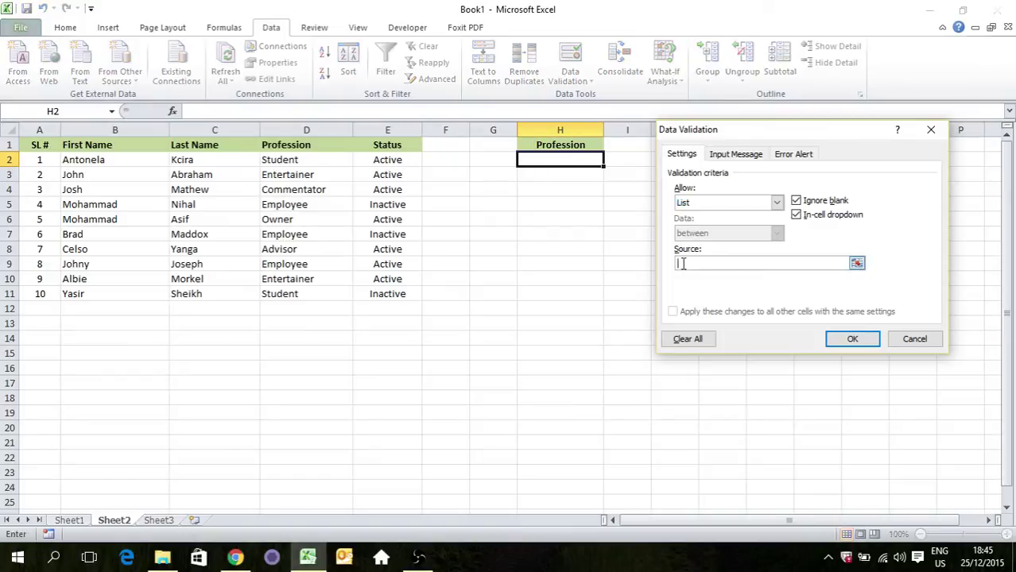
{"action": "type", "text": "Student,Entertainer,Em"}
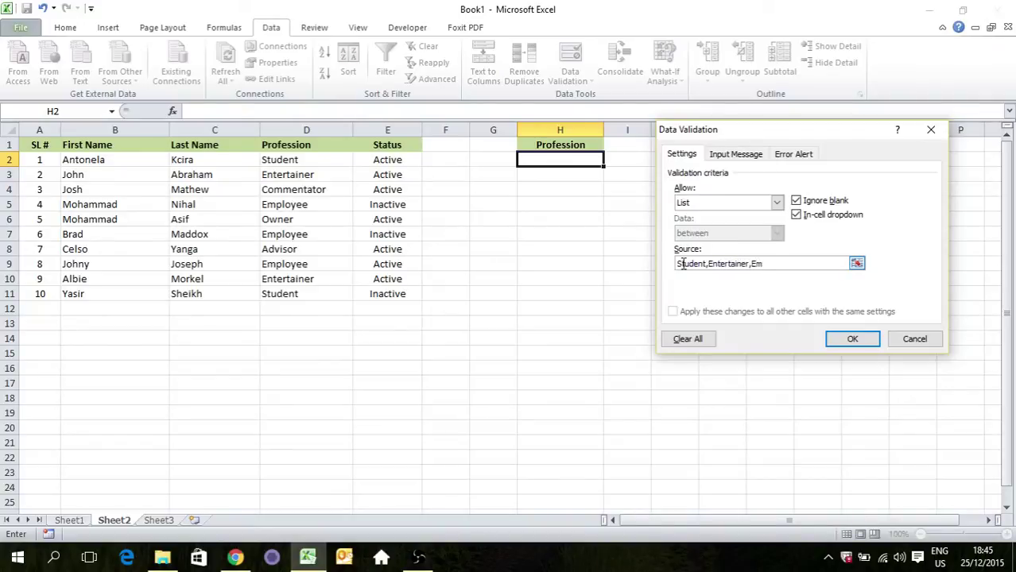
{"action": "type", "text": "ployee"}
{"action": "type", "text": ",Commn=e"}
{"action": "key", "text": "BackSpace"}
{"action": "key", "text": "BackSpace"}
{"action": "key", "text": "BackSpace"}
{"action": "key", "text": "BackSpace"}
{"action": "type", "text": ",ementator,Owner,"}
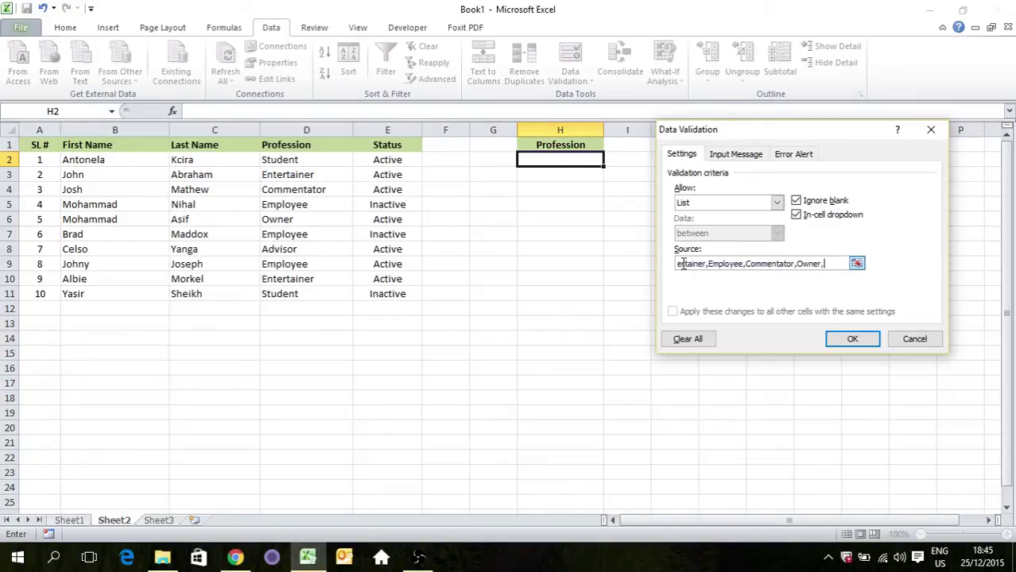
{"action": "type", "text": "Advisor"}
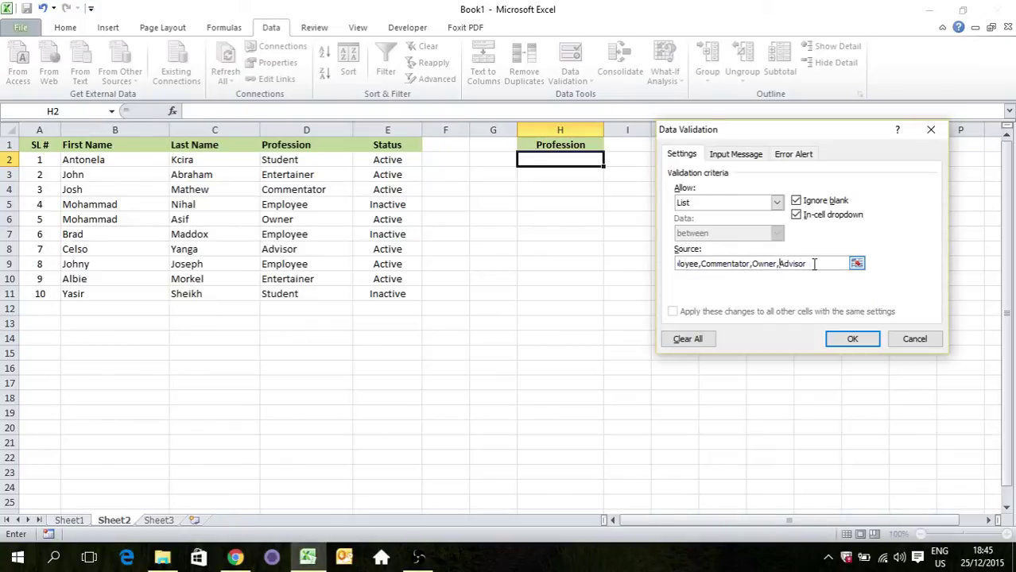
{"action": "left_click", "coordinate": [855, 343]}
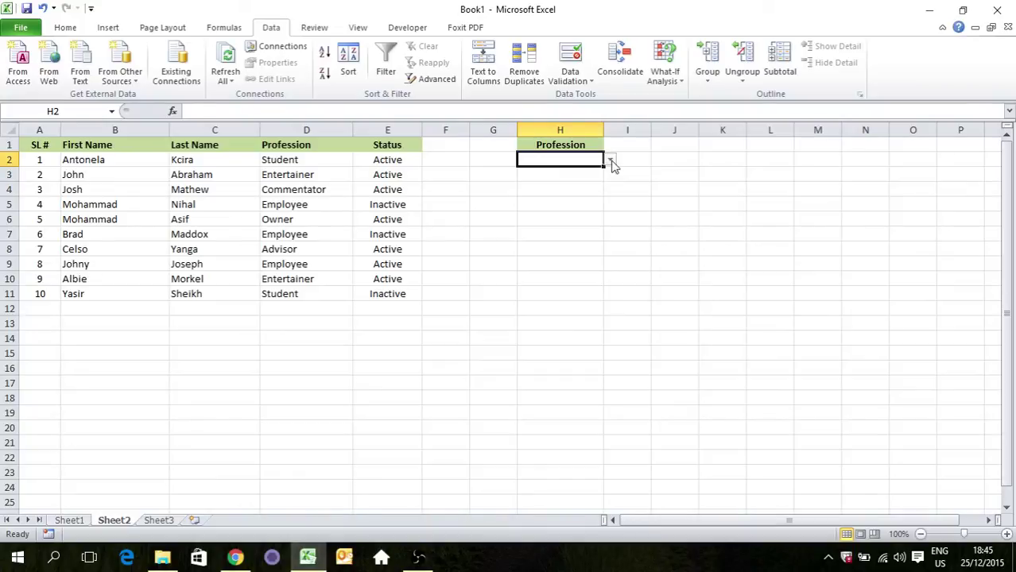
Test the row highlighting by choosing Student, Entertainer and finally Employee from the drop-down list in H2
{"action": "left_click", "coordinate": [611, 162]}
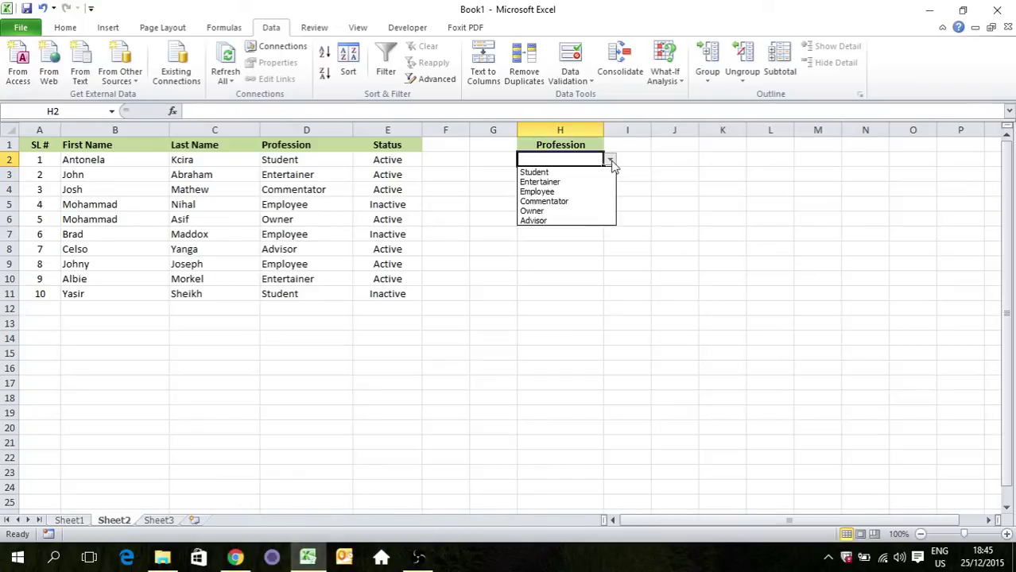
{"action": "left_click", "coordinate": [562, 173]}
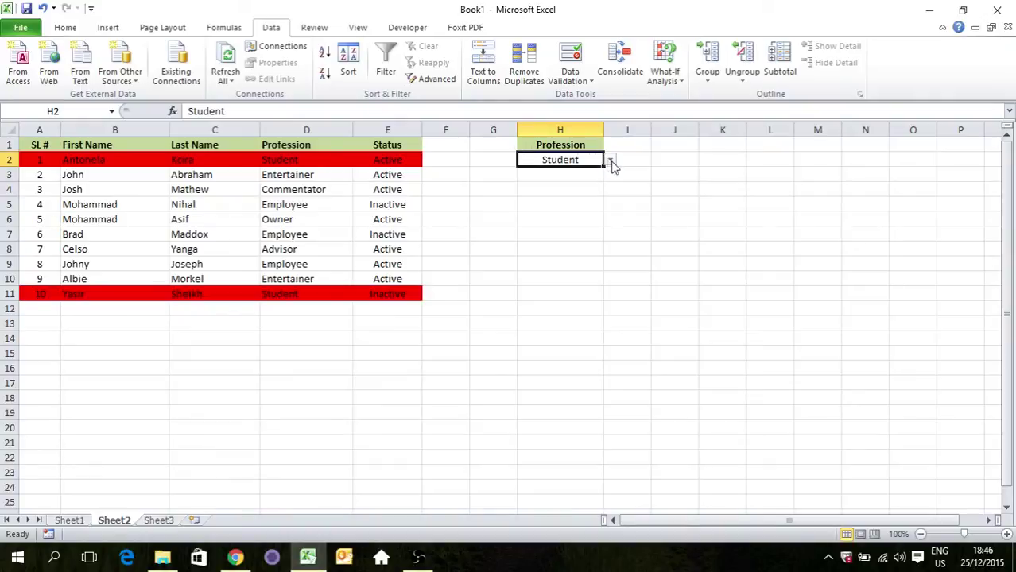
{"action": "left_click", "coordinate": [611, 161]}
{"action": "left_click", "coordinate": [564, 183]}
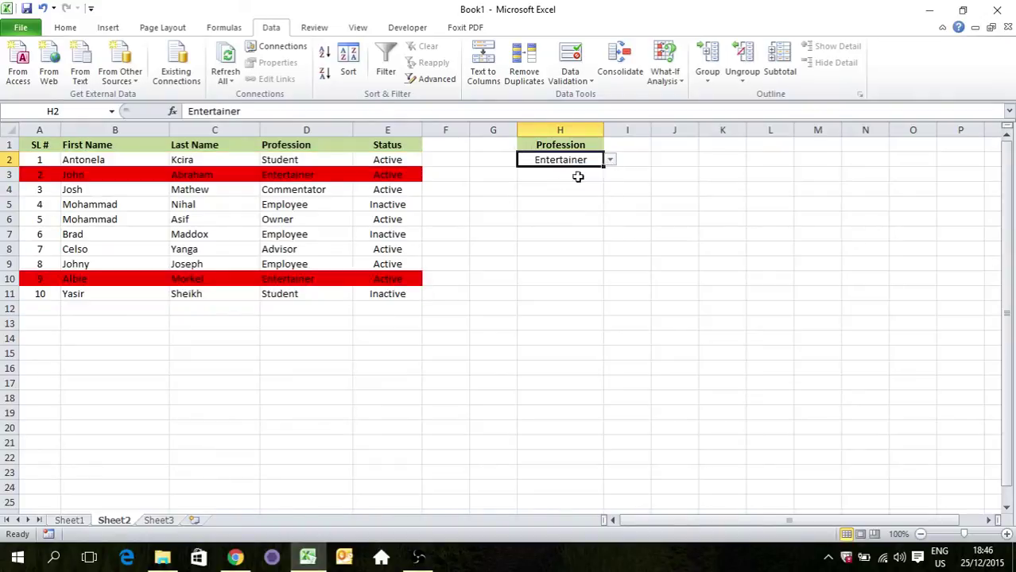
{"action": "left_click", "coordinate": [612, 160]}
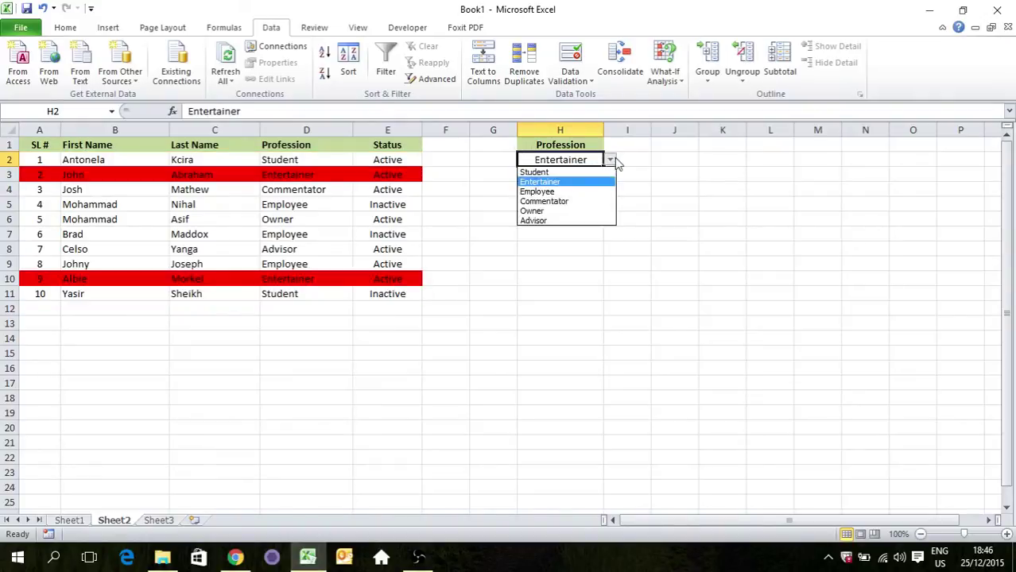
{"action": "left_click", "coordinate": [540, 192]}
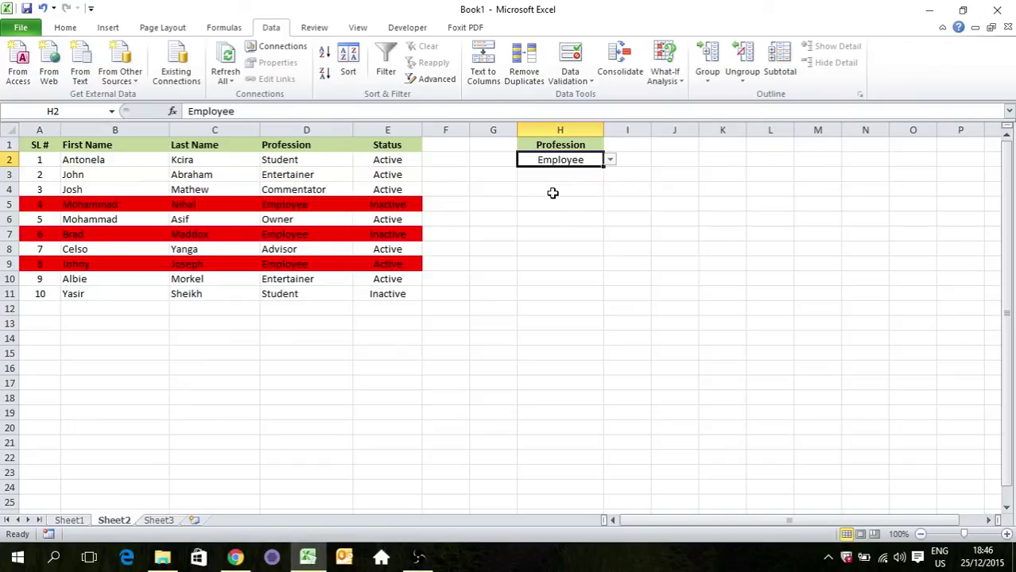
{"action": "left_click", "coordinate": [63, 27]}
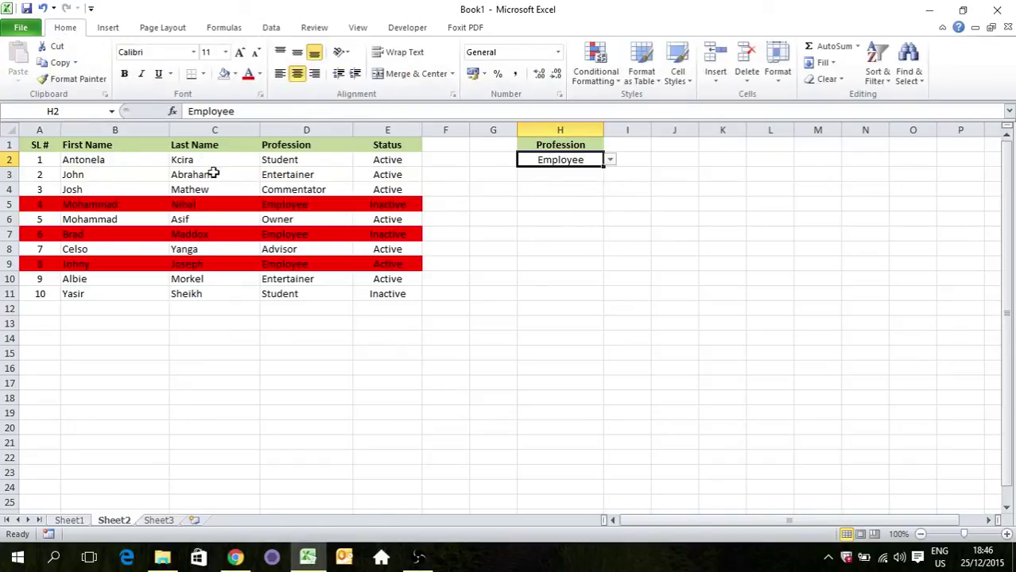